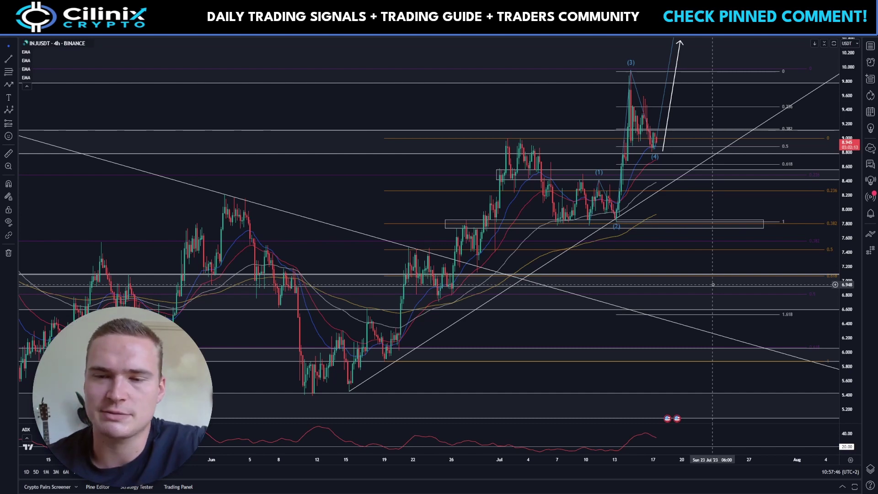
- Delete the white upward projection arrow that starts beside wave point (4)
left_click_drag(593, 106, 523, 133)
left_click_drag(849, 155, 850, 166)
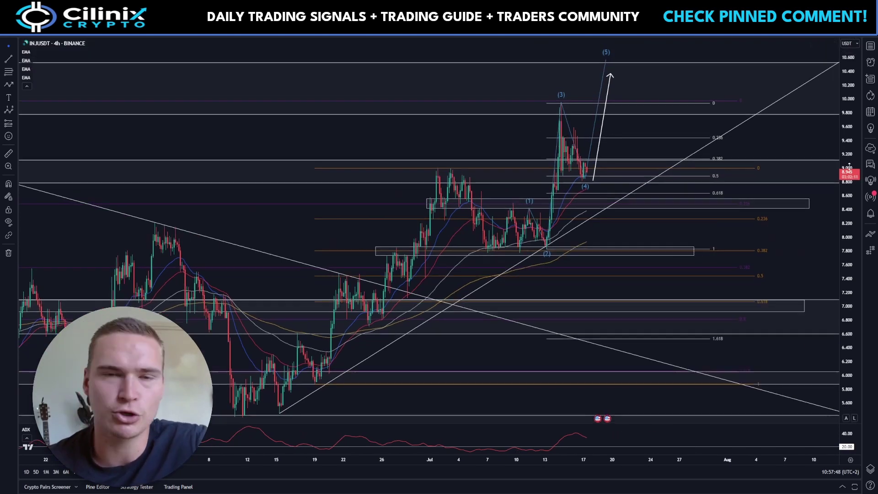
left_click(599, 158)
left_click(533, 52)
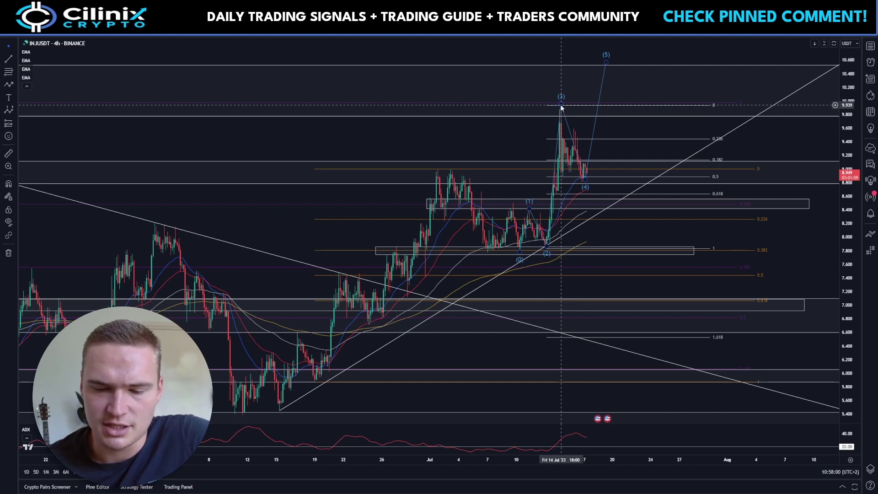
- Draw an Elliott Impulse Wave (12345) from the mid-June low at about 5.467 to the early-July peak at about 9.037
left_click_drag(518, 131, 530, 130)
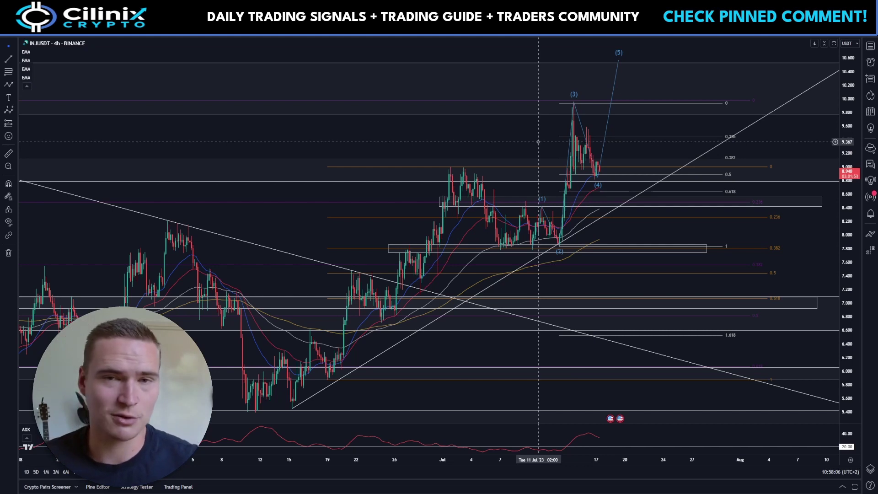
scroll(498, 133, "left", 3)
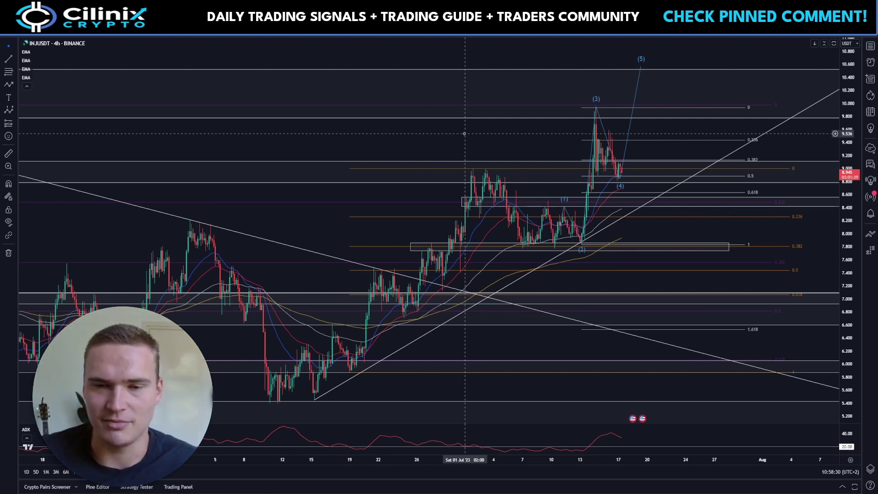
left_click_drag(756, 232, 755, 204)
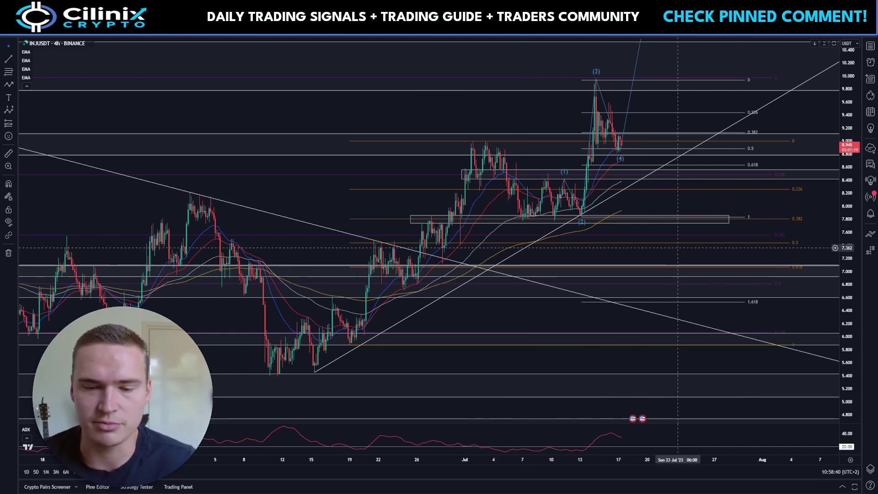
left_click(14, 110)
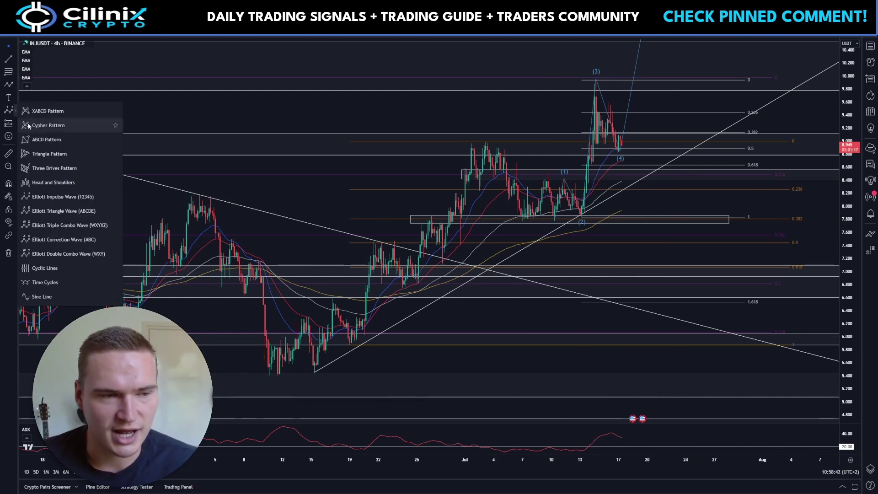
left_click(70, 196)
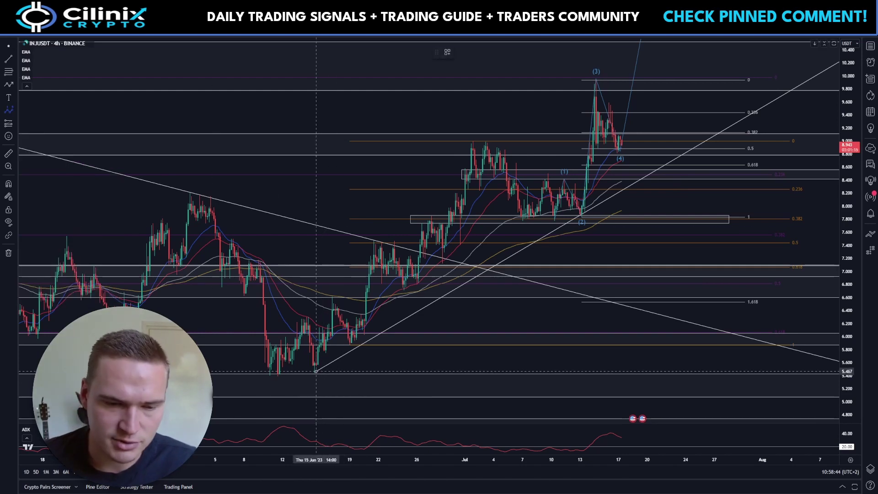
left_click(334, 296)
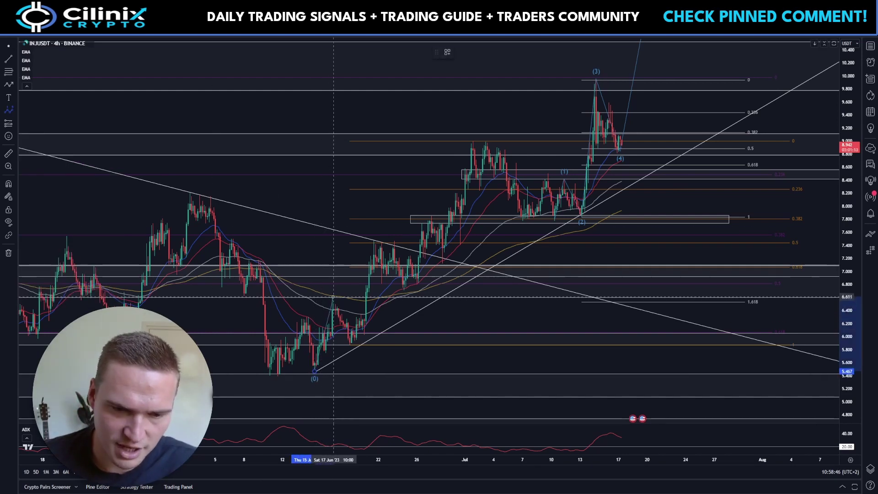
left_click(348, 343)
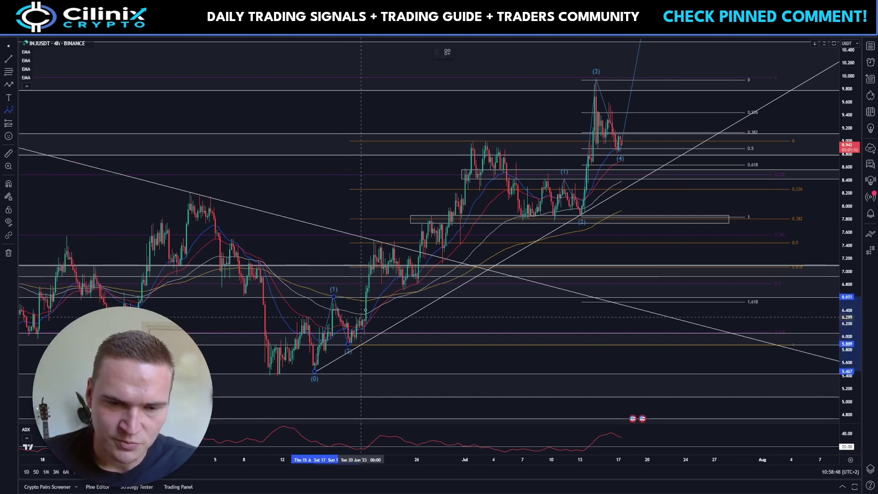
left_click(394, 239)
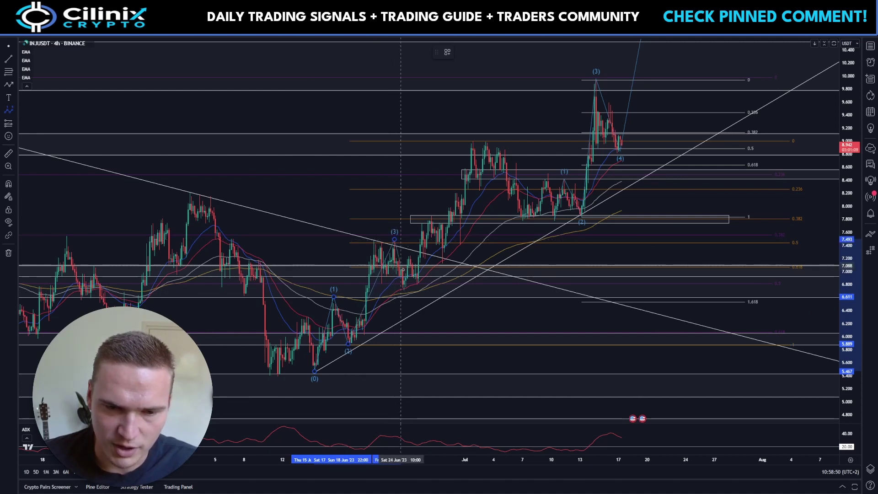
left_click(405, 291)
left_click(471, 138)
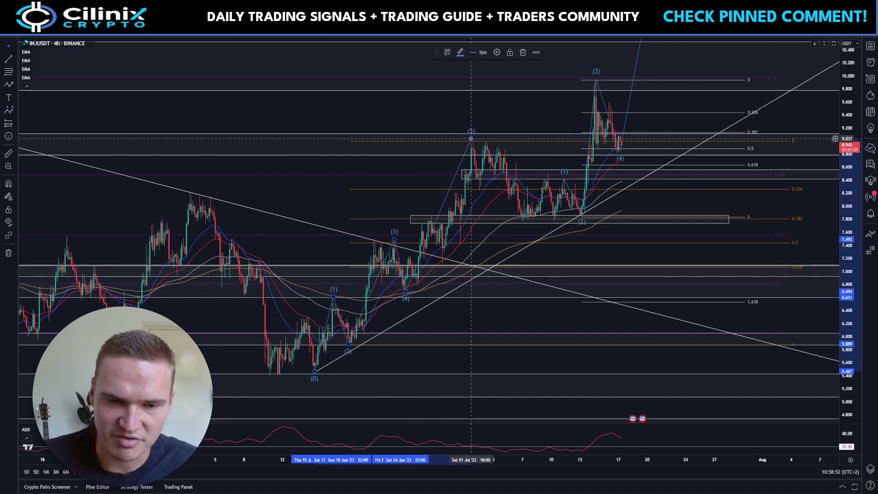
- Move the new impulse wave's point (3) to about 7.833 and point (4) to about 7.143, and delete that wave
left_click_drag(394, 239, 431, 216)
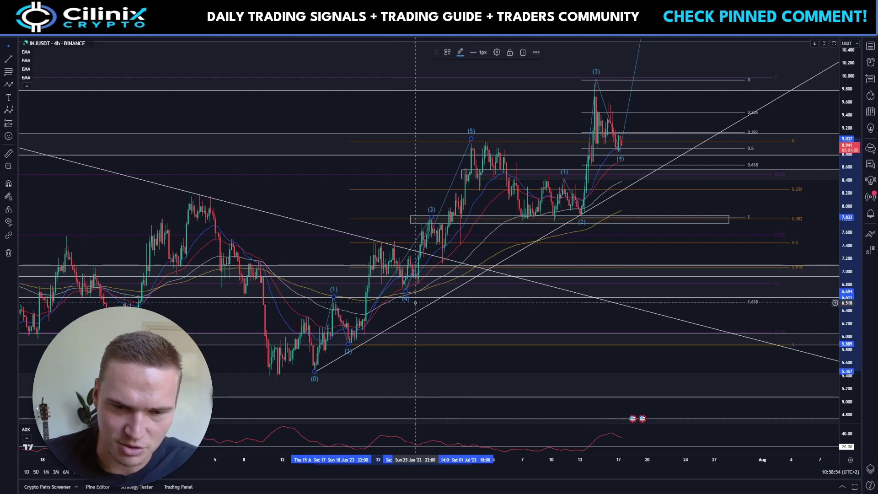
left_click_drag(405, 291, 442, 262)
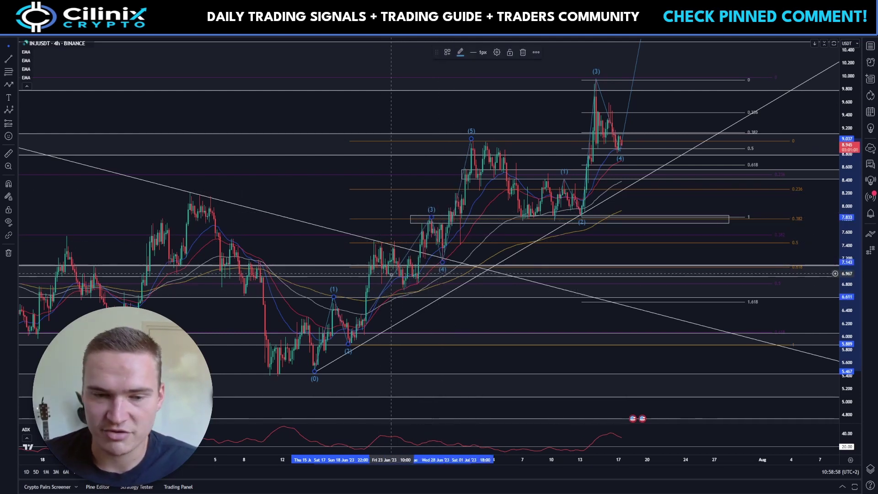
left_click(523, 52)
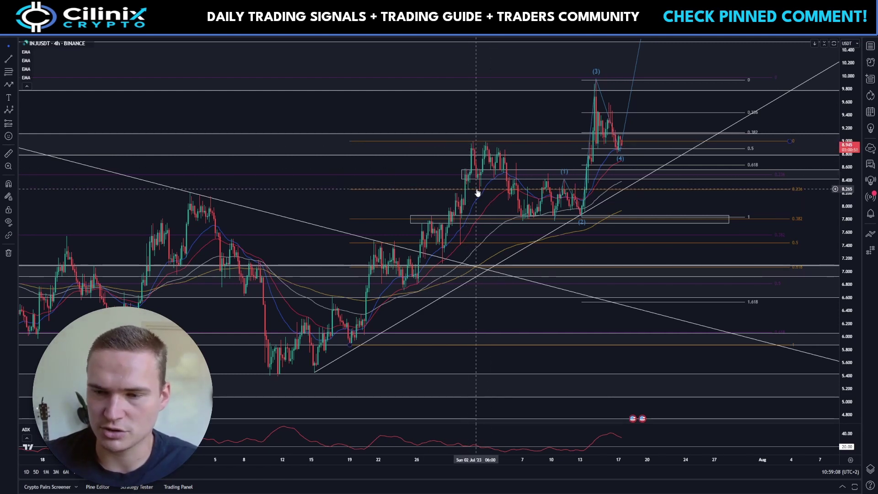
- Draw an Elliott Correction Wave (ABC) over the early-July decline from about 8.875 to 7.824, and delete it again
left_click_drag(424, 169, 383, 173)
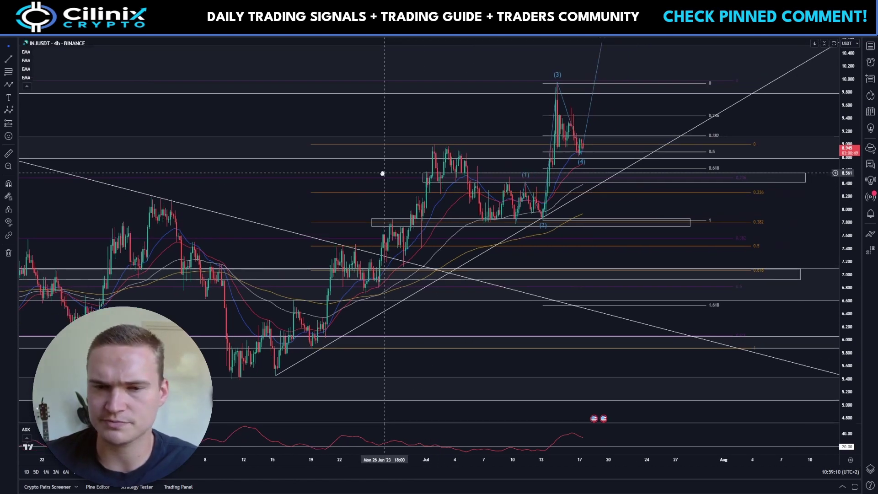
left_click_drag(844, 252, 844, 228)
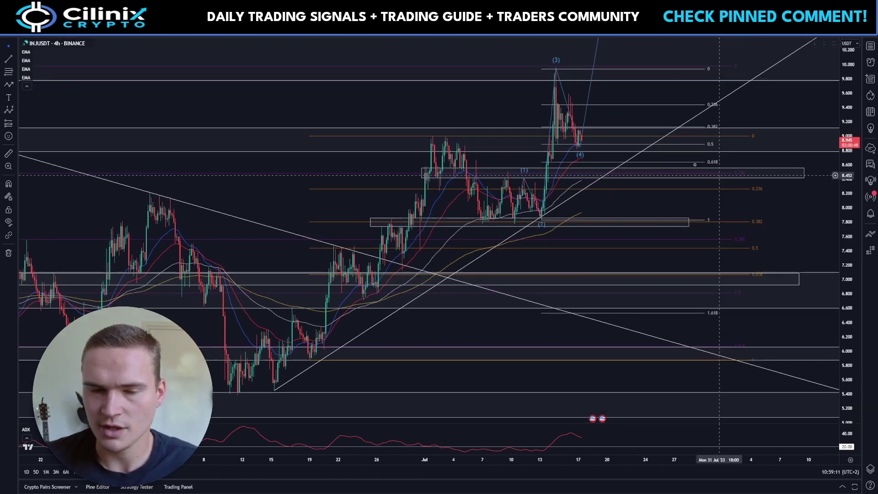
left_click(15, 110)
left_click(68, 240)
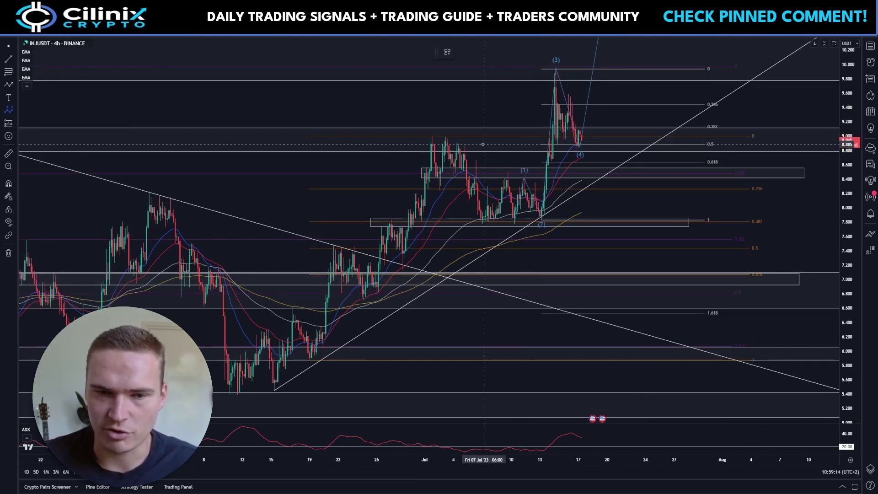
left_click(463, 145)
left_click(469, 201)
left_click(476, 162)
left_click(484, 223)
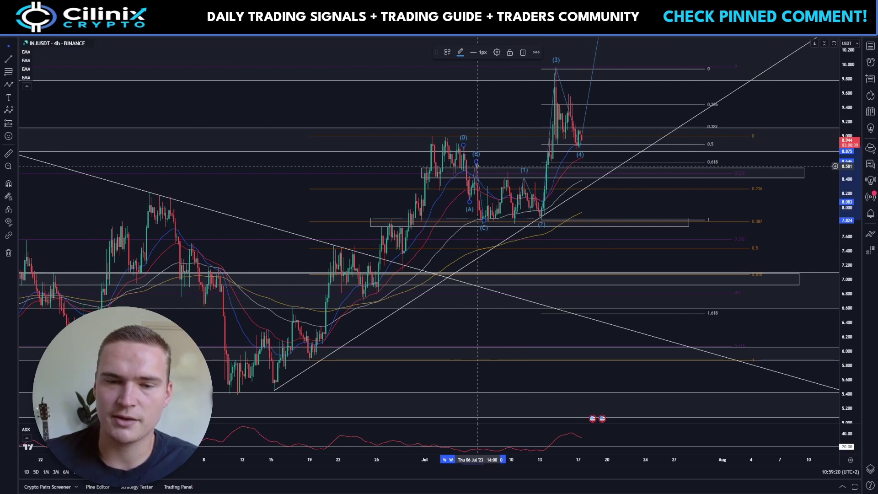
left_click(524, 52)
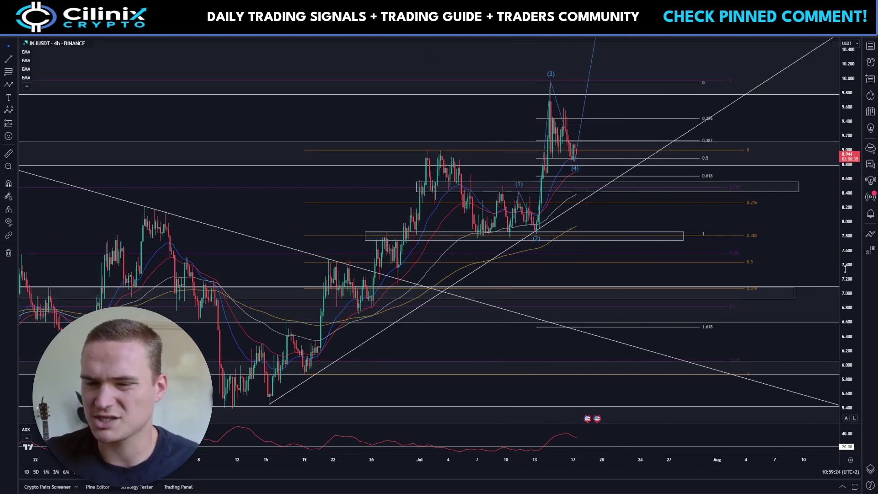
left_click(552, 235)
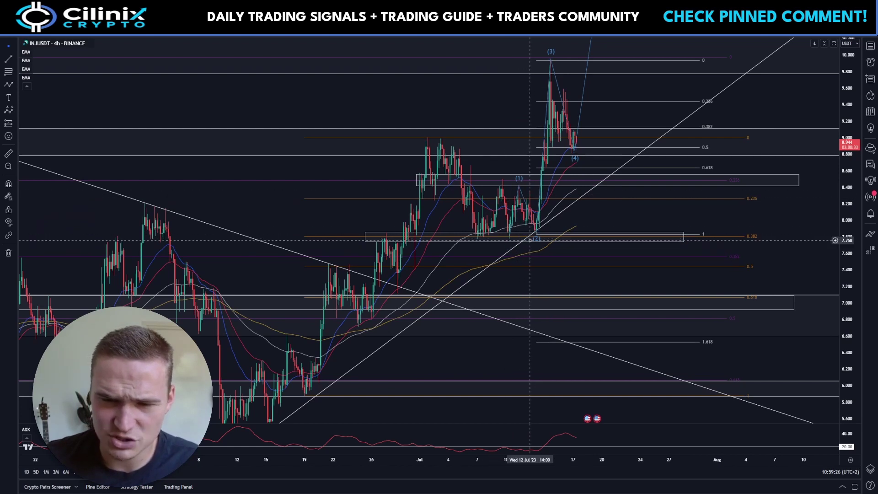
left_click(537, 233)
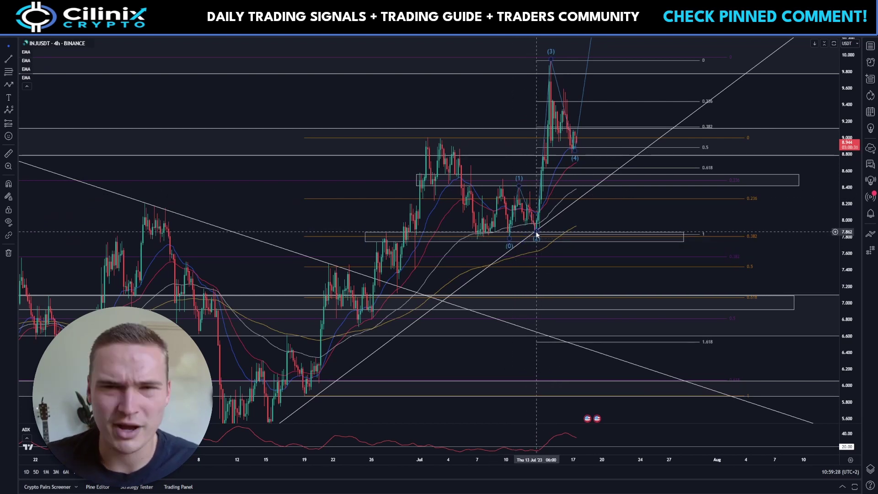
left_click_drag(606, 224, 618, 243)
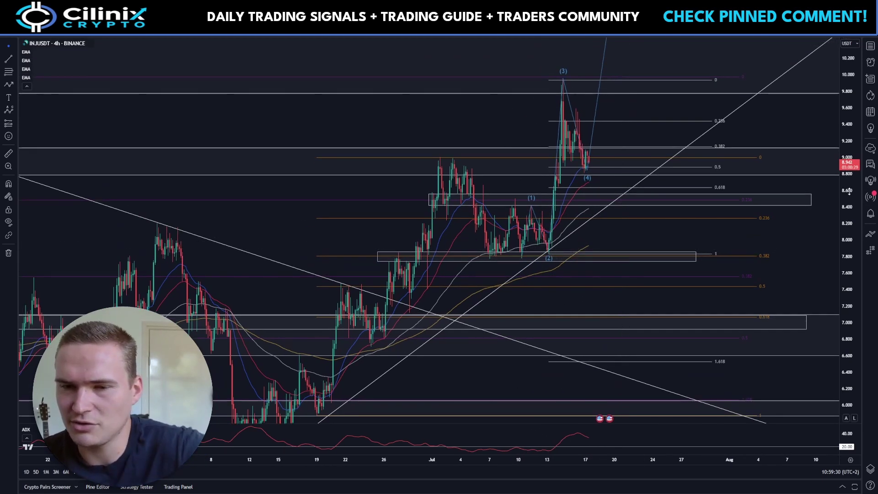
left_click_drag(848, 248, 848, 274)
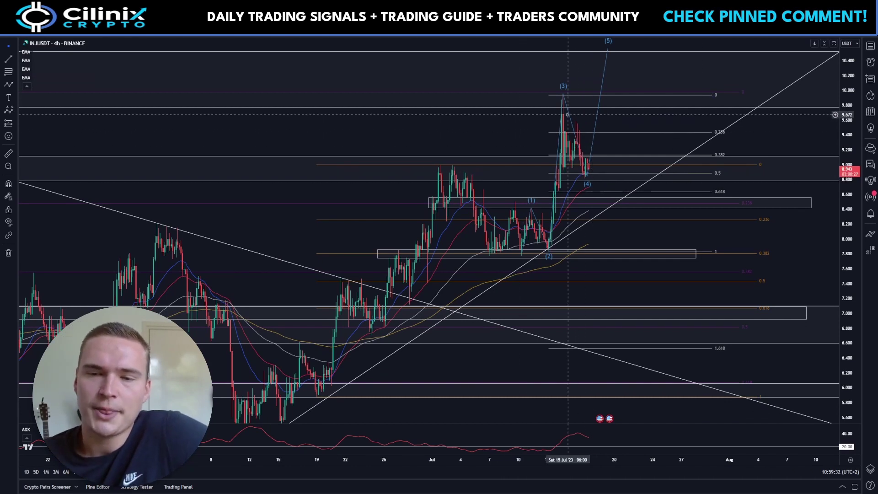
left_click(607, 68)
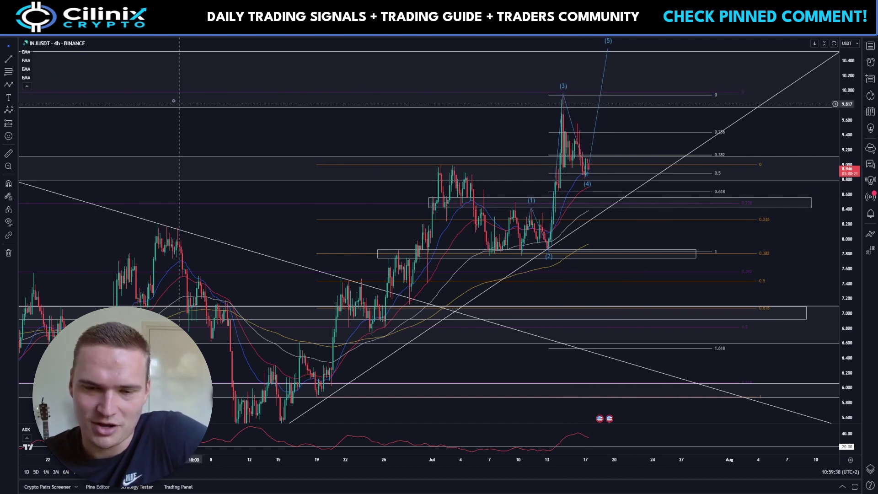
- Examine past price action around the 10.000 zone on the daily chart back through 2021, and return to the 4-hour timeframe
left_click(76, 26)
left_click(86, 263)
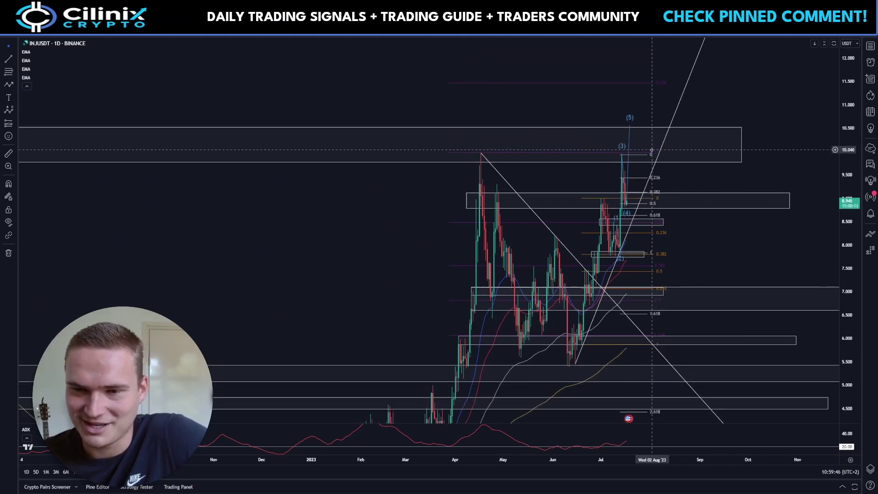
left_click_drag(652, 154, 753, 152)
left_click_drag(151, 166, 632, 200)
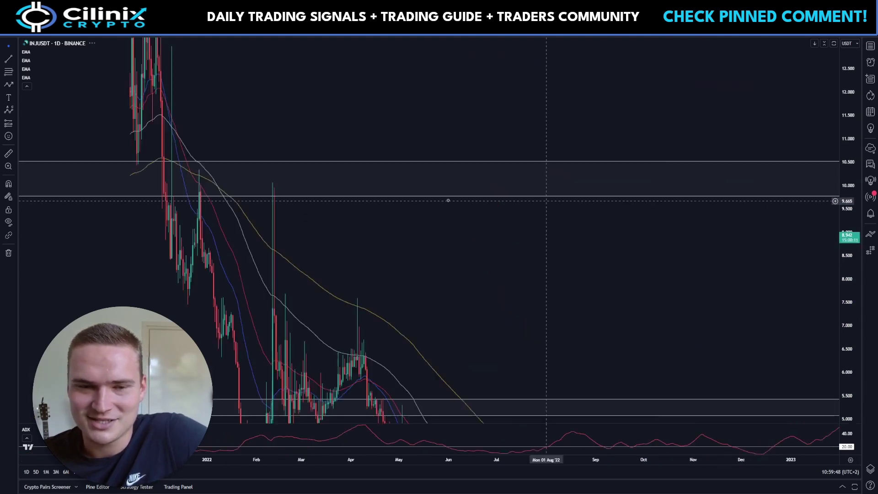
left_click_drag(311, 209, 482, 202)
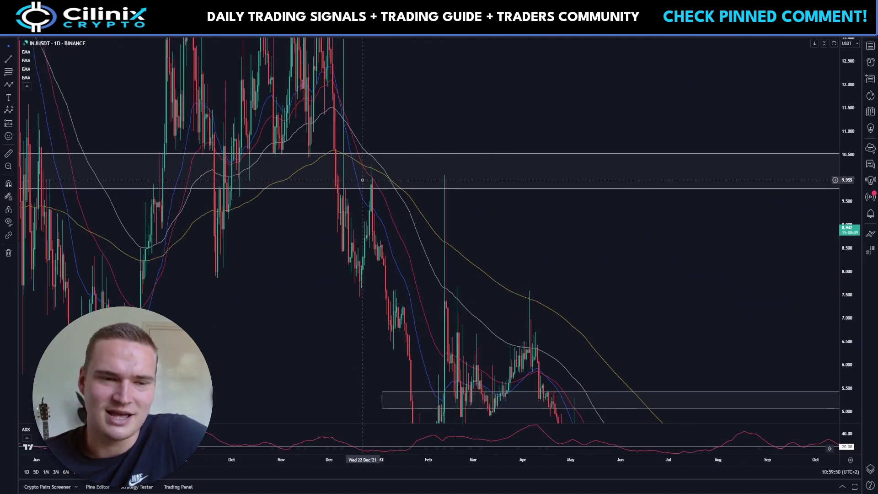
left_click_drag(640, 243, 218, 195)
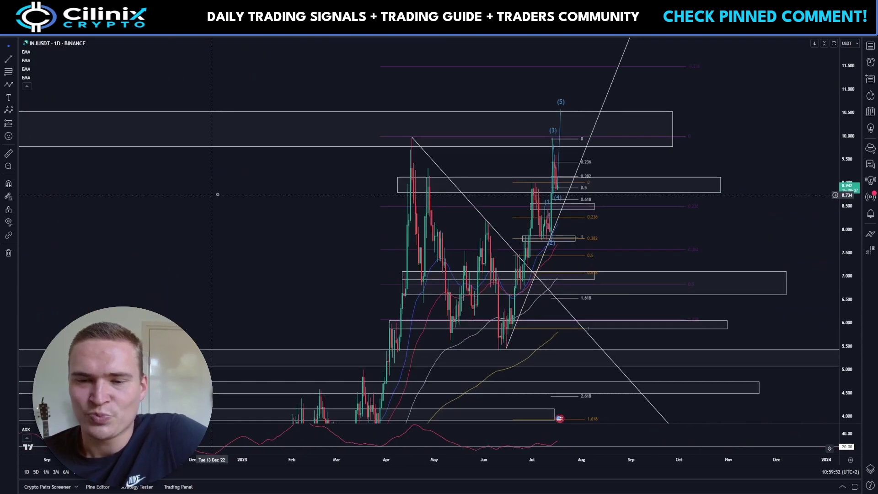
left_click(76, 27)
left_click(80, 241)
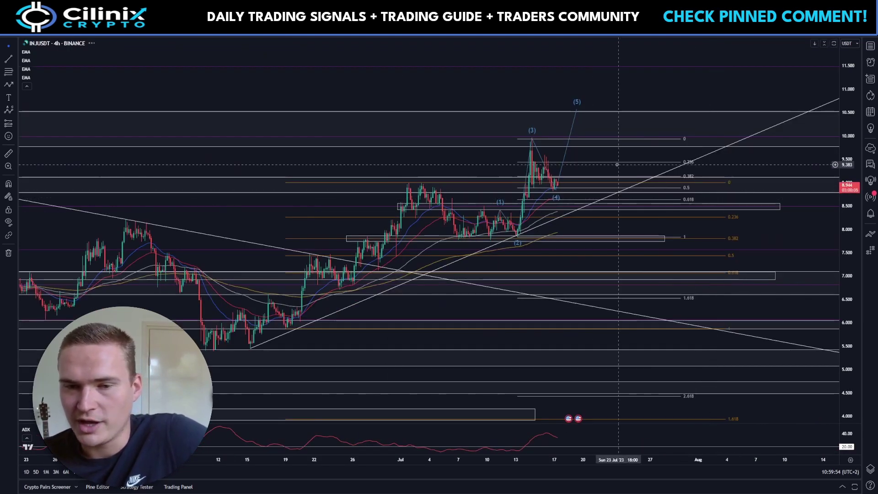
- Delete the remaining Elliott impulse wave running from point (0) to (5) over the July price action
left_click_drag(849, 208, 845, 67)
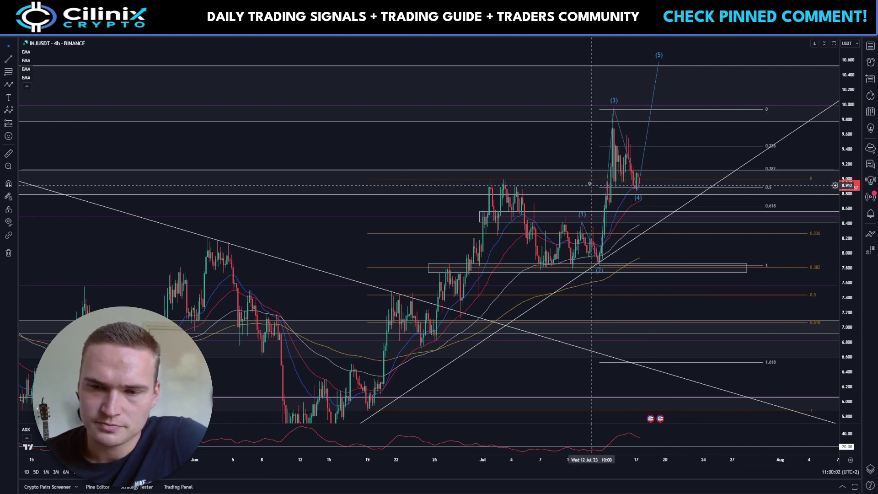
left_click_drag(551, 150, 503, 154)
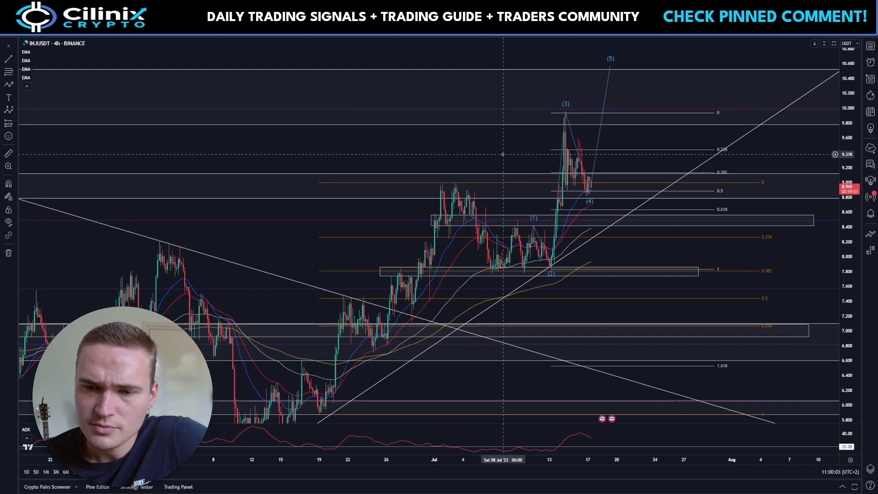
left_click(597, 159)
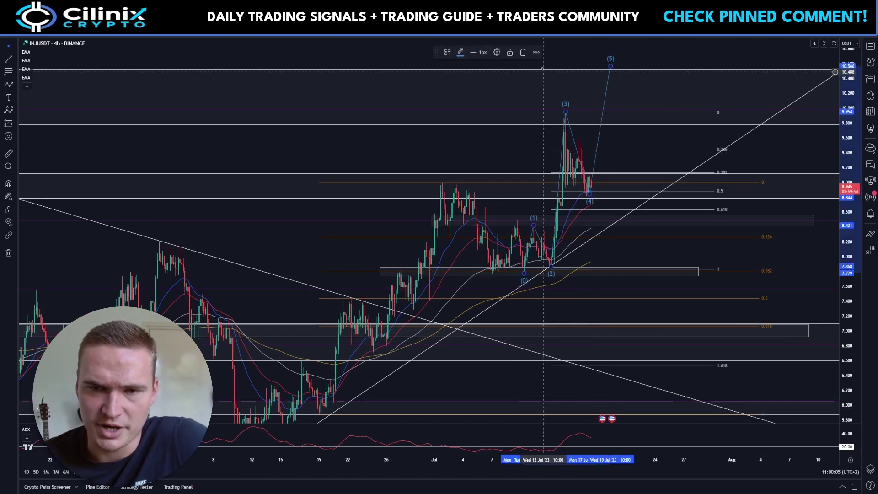
left_click(523, 52)
- Extend the white Fibonacci retracement's levels to 30 July 2023
left_click_drag(713, 115, 772, 109)
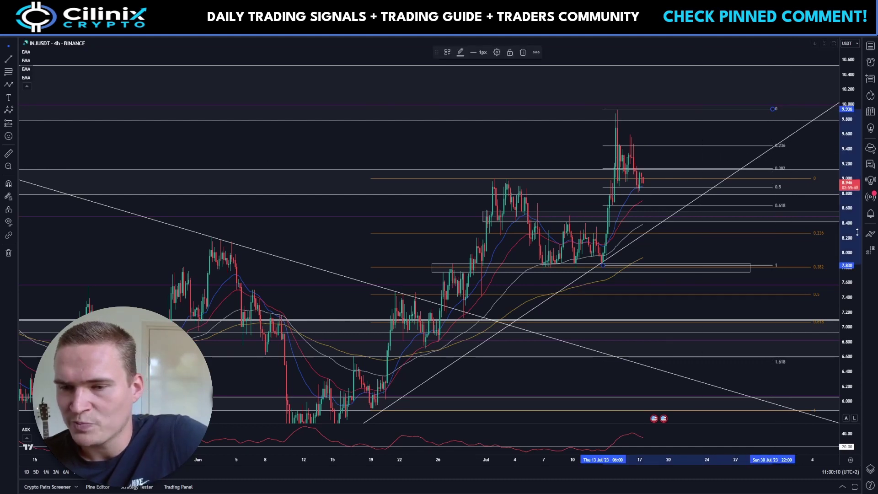
left_click_drag(857, 232, 856, 186)
left_click_drag(666, 143, 636, 139)
left_click_drag(529, 150, 504, 156)
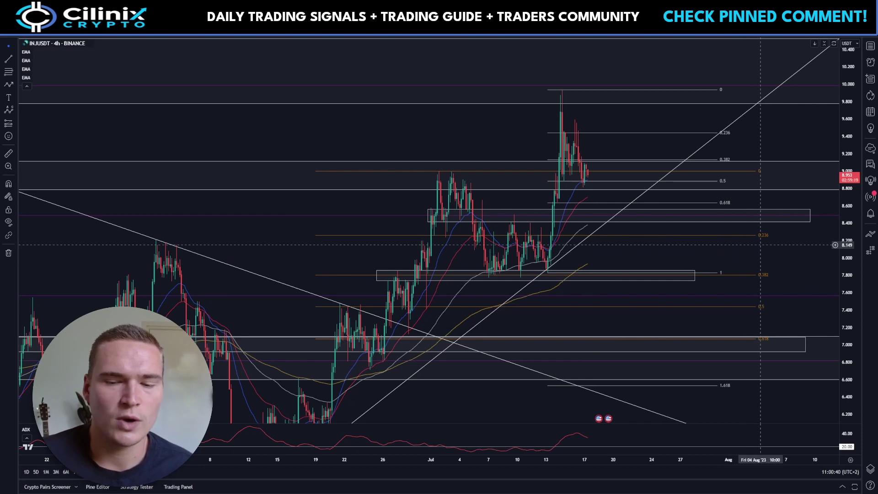
left_click_drag(618, 155, 575, 172)
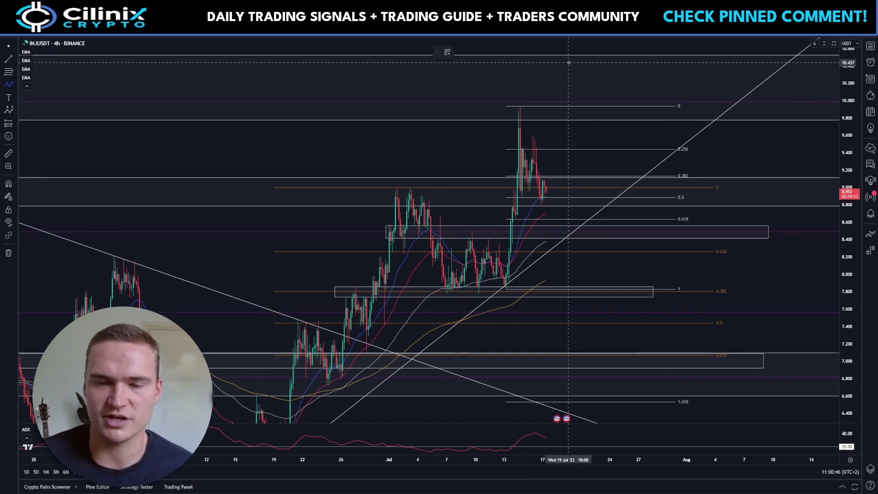
- Draw a bullish path arrow from about 8.87, zigzagging twice between the 0.236 and 0.382 Fibonacci levels before rising to about 10.5
left_click(551, 200)
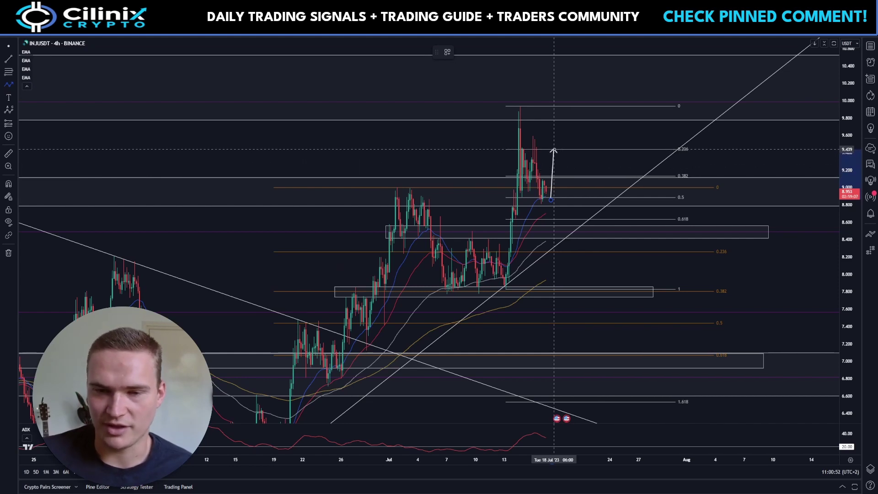
left_click(556, 147)
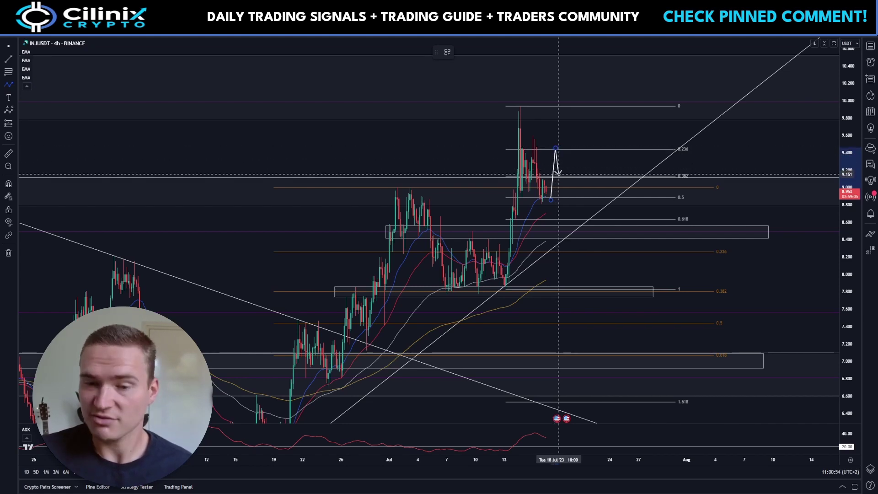
left_click(560, 175)
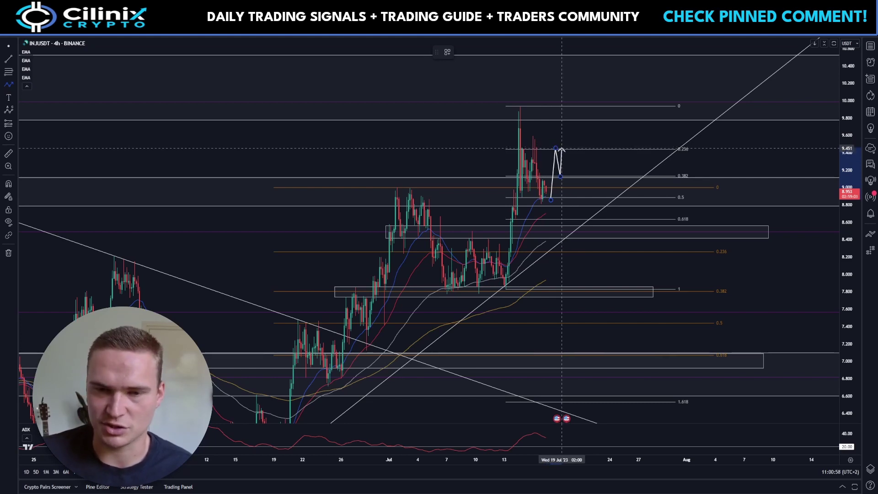
left_click(564, 147)
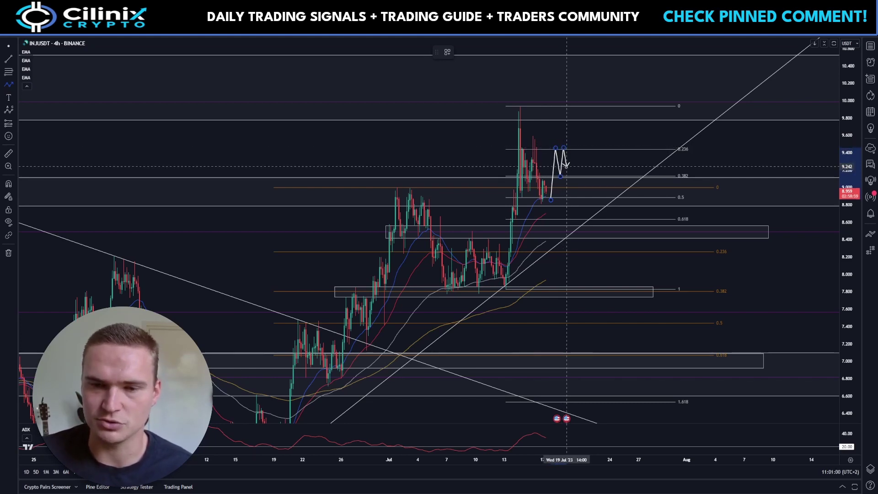
left_click(568, 176)
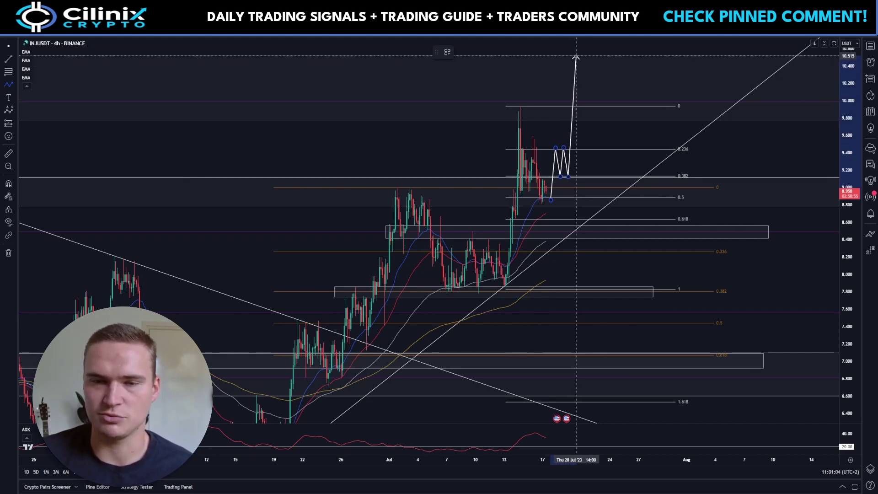
double_click(574, 56)
- Move the bullish path arrow away from the current price, centring it around 24 July, and deselect it
left_click_drag(571, 164, 619, 164)
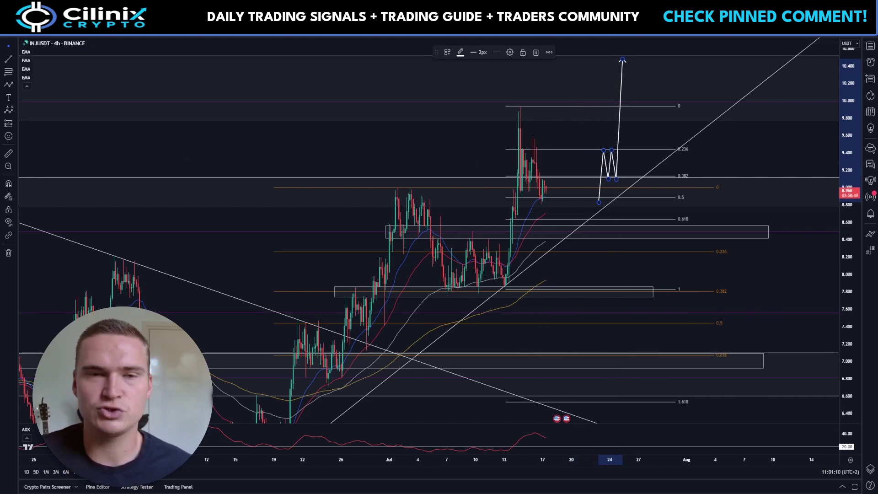
left_click(735, 277)
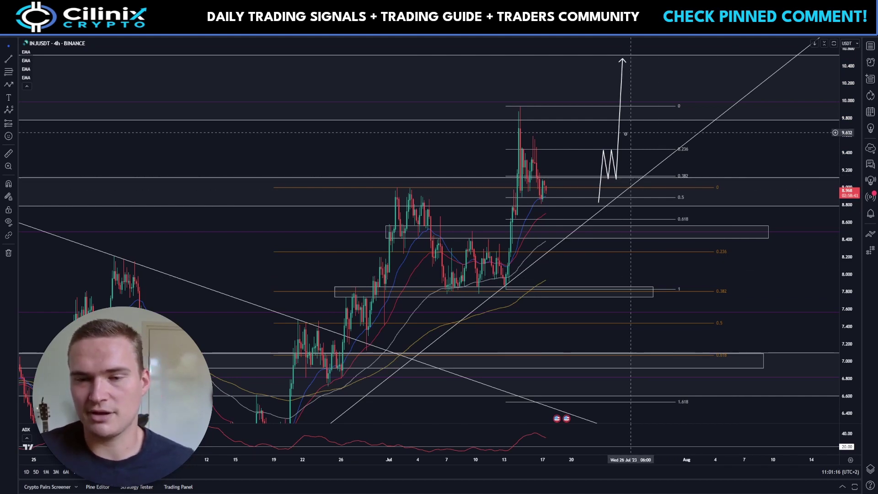
left_click(609, 177)
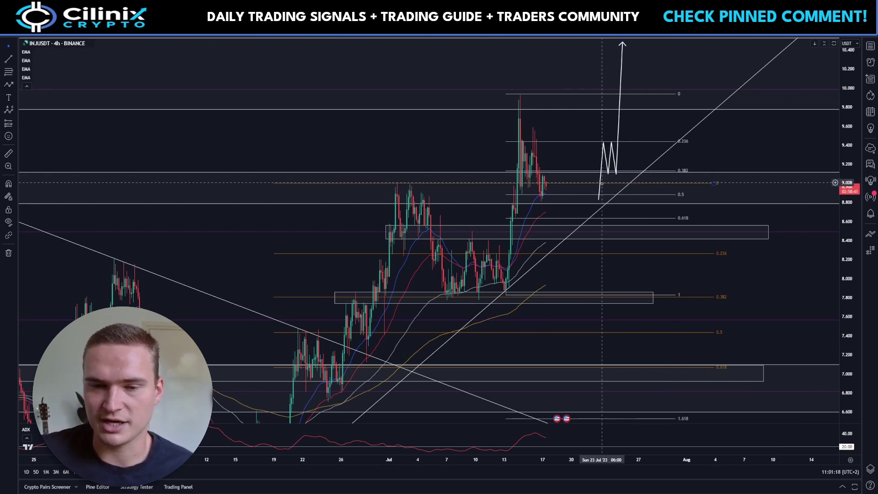
left_click(569, 198)
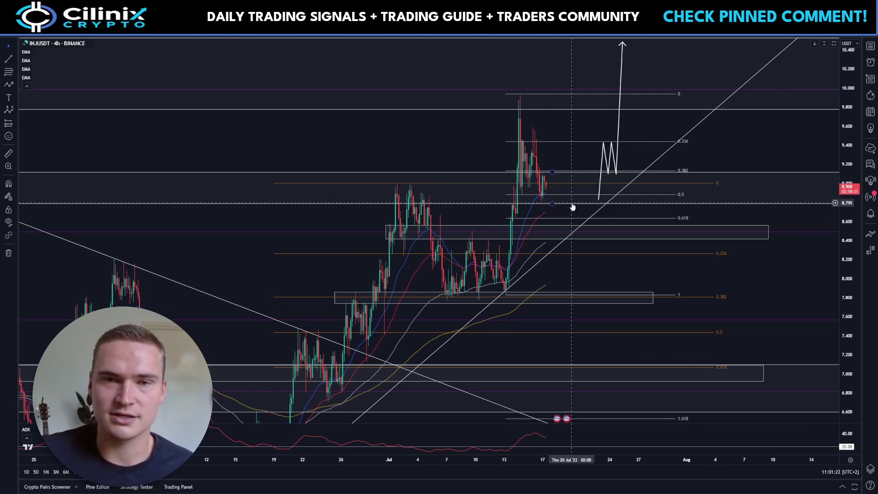
- Draw a bearish path arrow from about 9.10 down to 8.49, up to about 8.94, and down to about 7.84
left_click(9, 85)
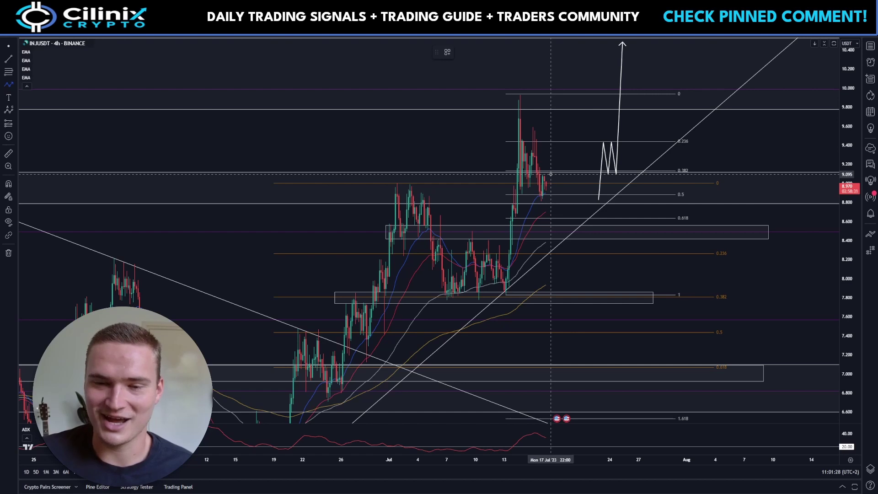
left_click(551, 175)
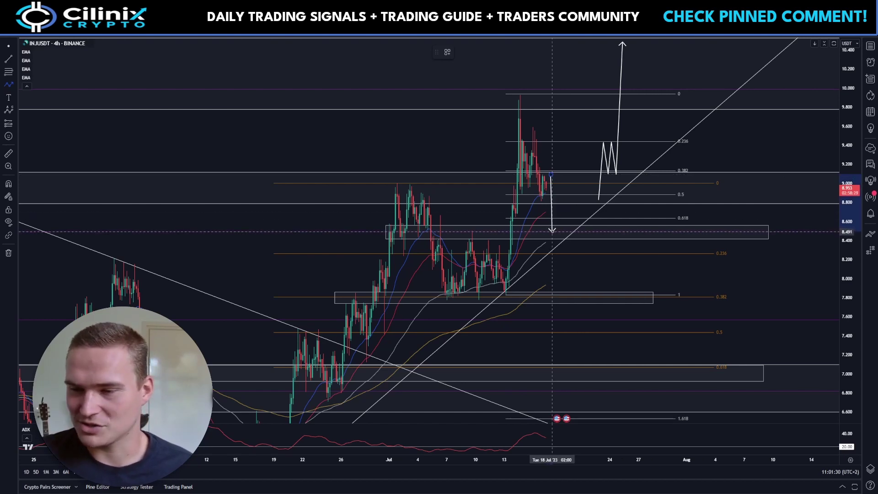
left_click(555, 231)
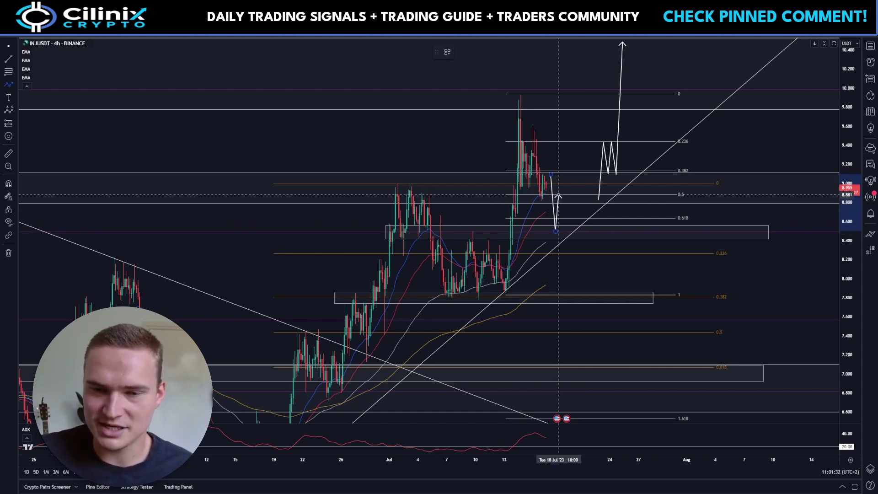
left_click(558, 189)
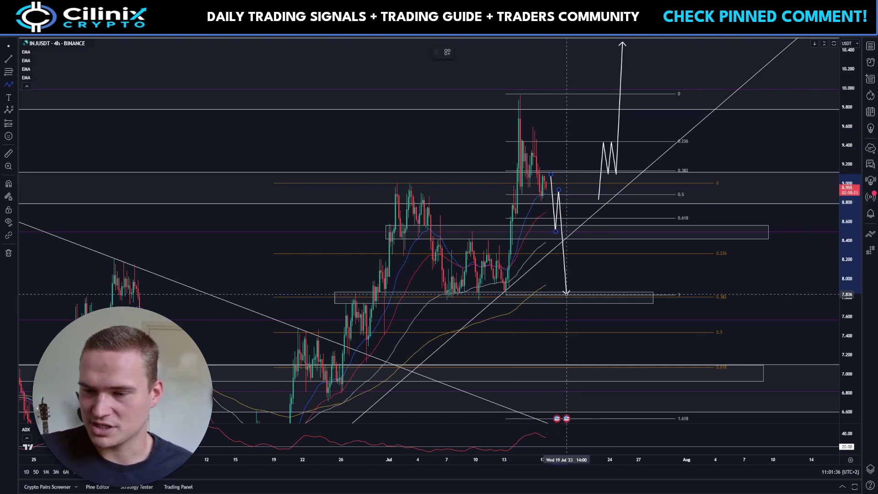
double_click(566, 295)
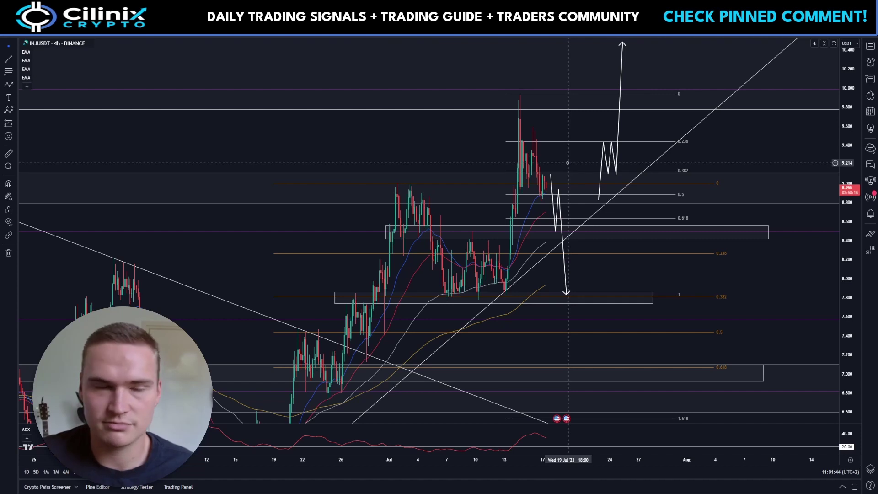
- Rearrange the two projections, placing the bearish path around 24 July and the bullish path beside the latest candles, starting at 18 July
left_click_drag(600, 180, 629, 182)
left_click_drag(552, 192, 557, 191)
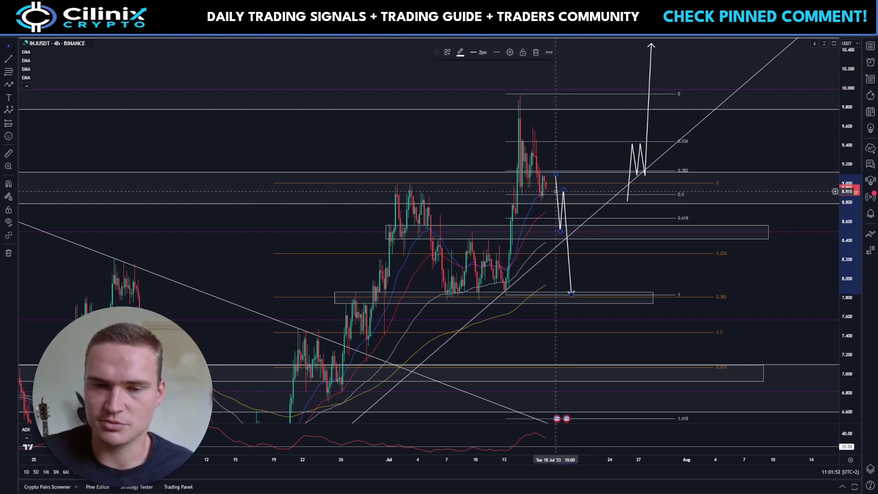
left_click(575, 226)
left_click_drag(566, 203, 616, 212)
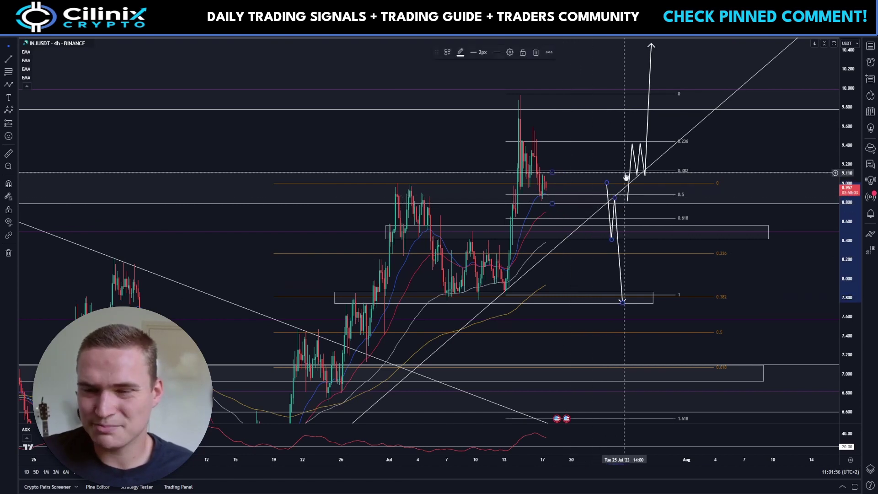
left_click_drag(631, 179, 558, 179)
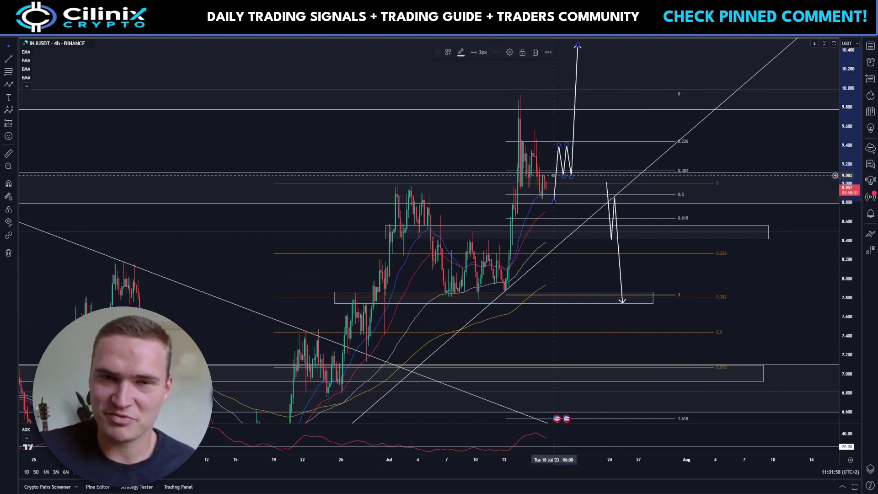
left_click(609, 201)
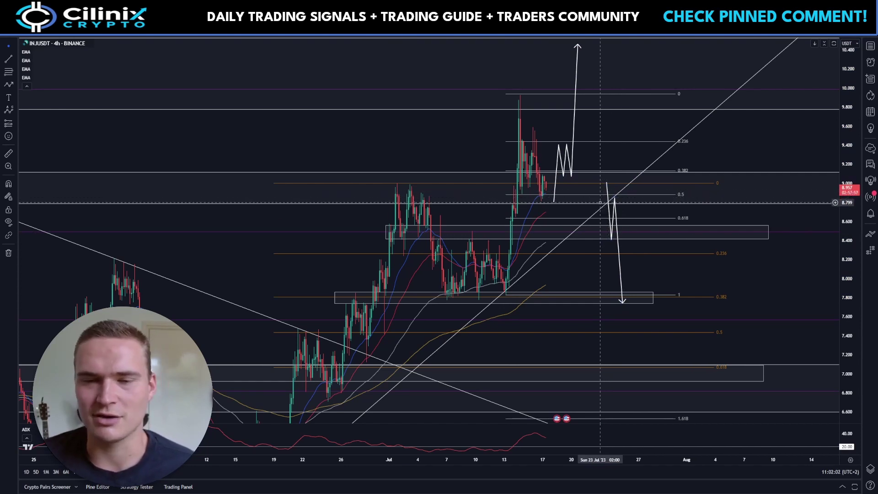